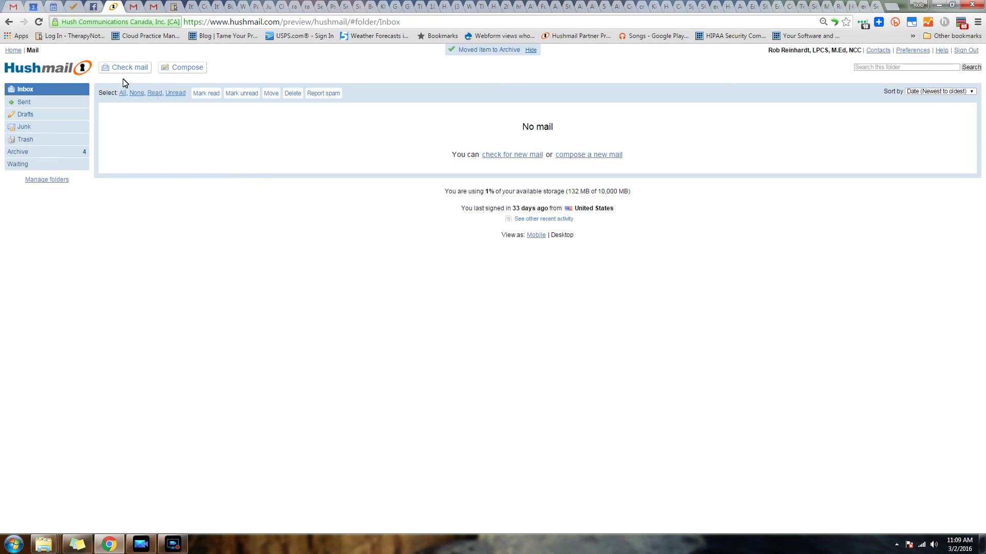
Select the current page address in the browser's address bar
{"action": "left_click", "coordinate": [218, 22]}
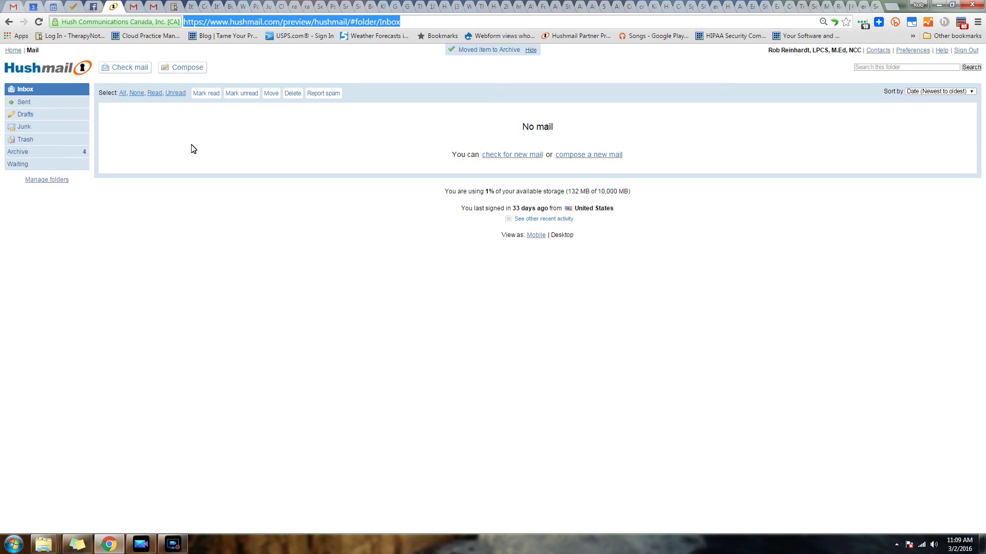
Start a new Hushmail message addressed to the pasted recipient e-mail address
{"action": "left_click", "coordinate": [176, 72]}
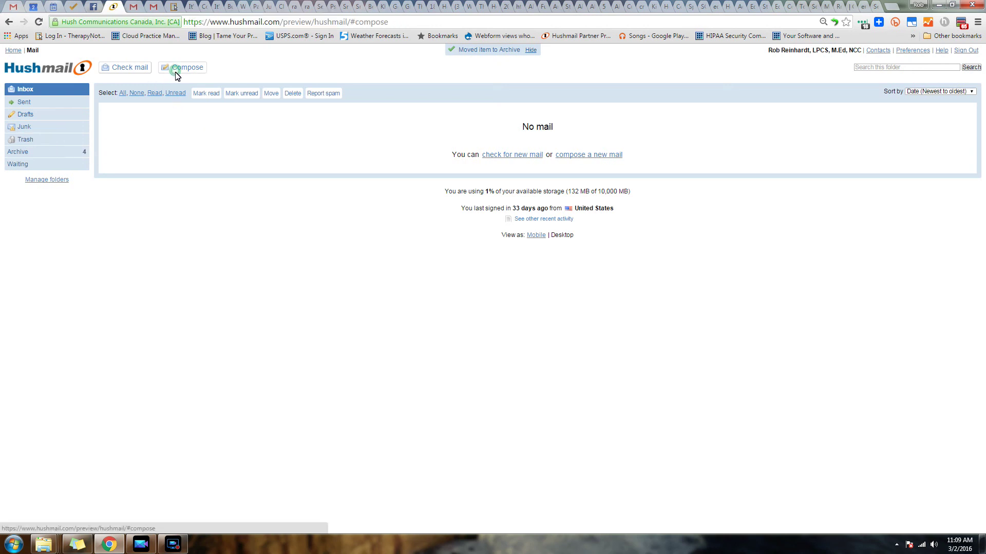
{"action": "left_click", "coordinate": [173, 127]}
{"action": "key", "text": "ctrl+v"}
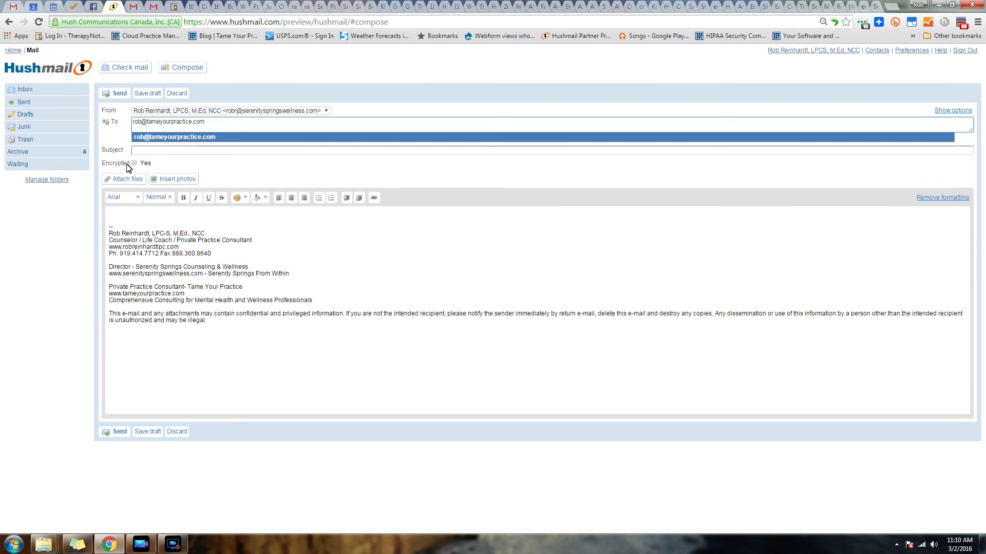
{"action": "left_click", "coordinate": [123, 219]}
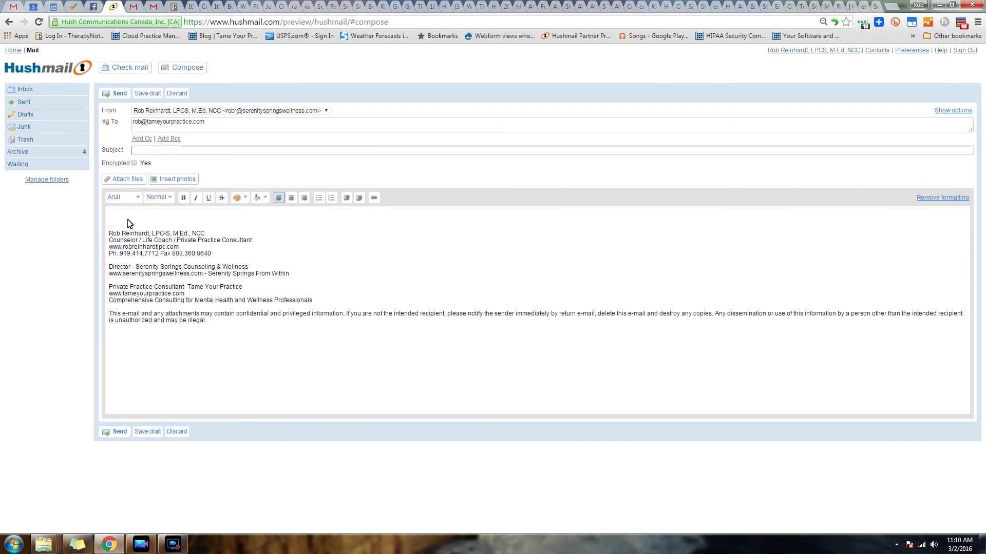
Abandon the draft and show the Composing preferences
{"action": "left_click", "coordinate": [40, 87]}
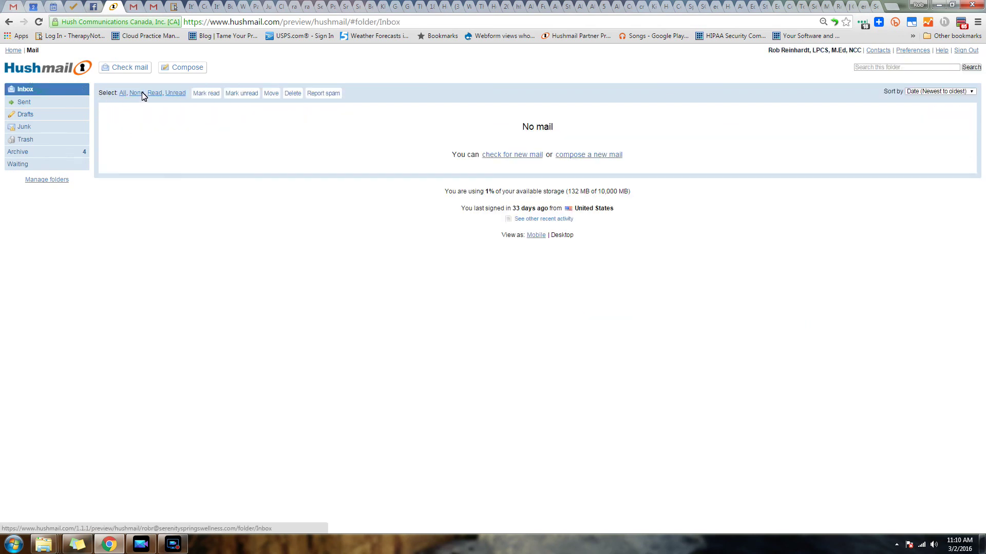
{"action": "left_click", "coordinate": [914, 50]}
{"action": "left_click", "coordinate": [190, 96]}
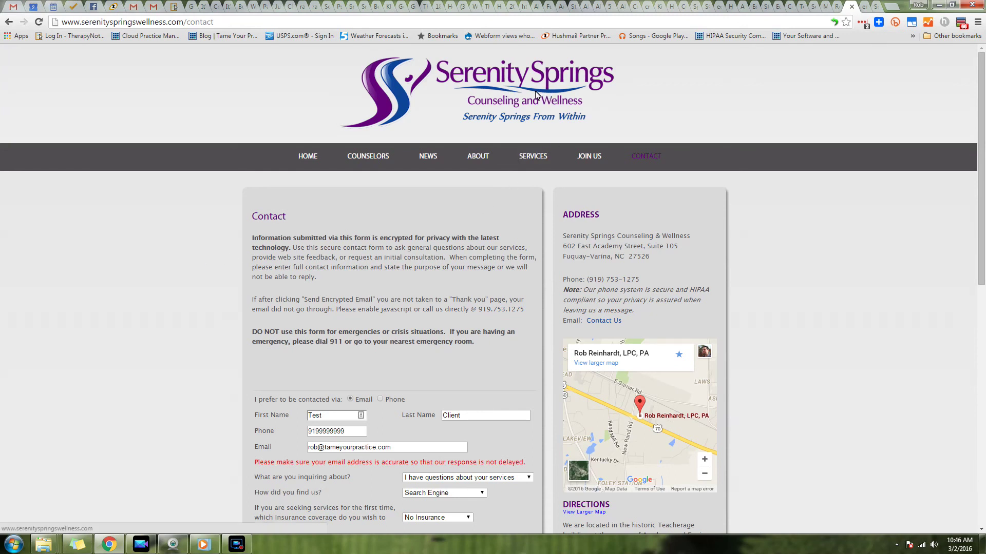
Submit the Serenity Springs contact form encrypted with a reply password, then return to Hushmail
{"action": "scroll", "coordinate": [441, 261], "scroll_direction": "down", "scroll_amount": 2}
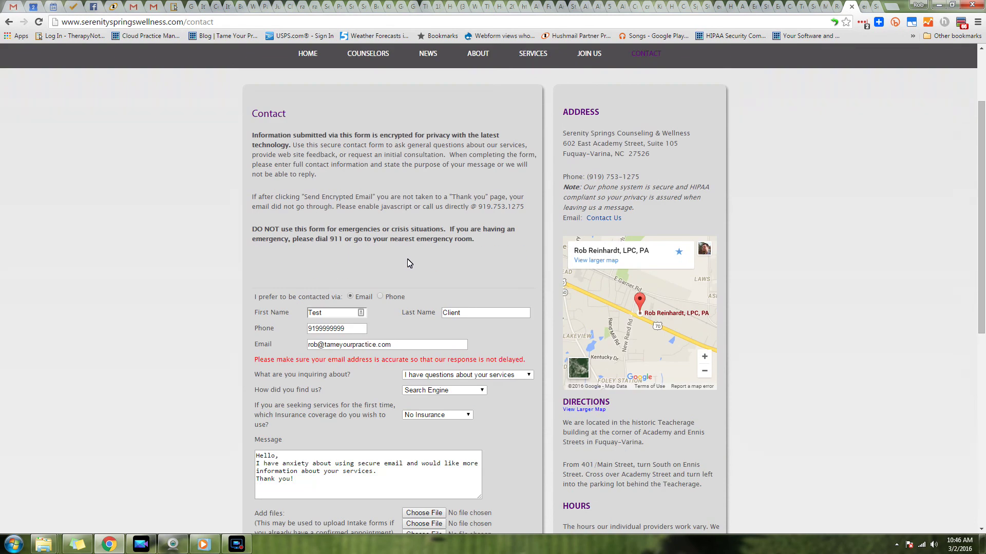
{"action": "scroll", "coordinate": [268, 126], "scroll_direction": "down", "scroll_amount": 3}
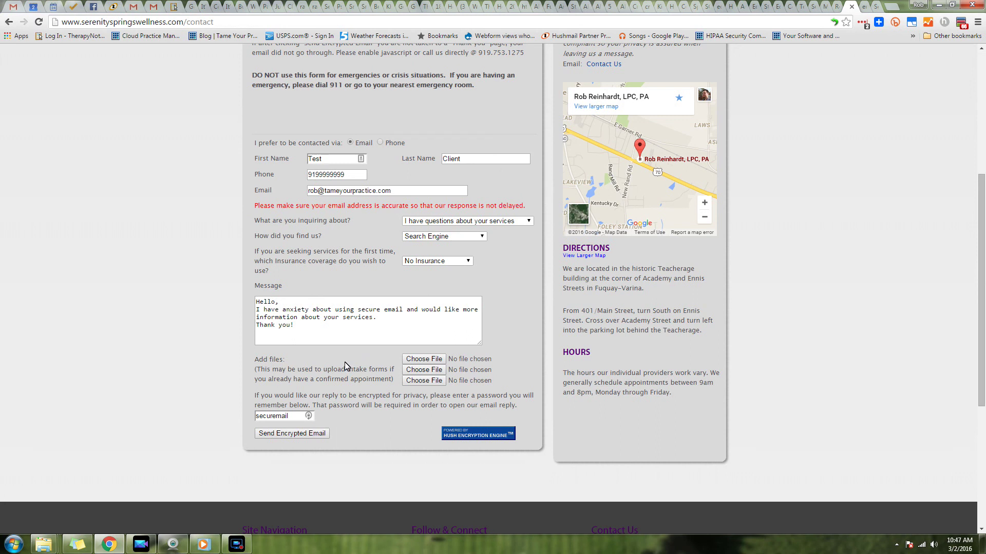
{"action": "left_click", "coordinate": [291, 417]}
{"action": "left_click", "coordinate": [282, 433]}
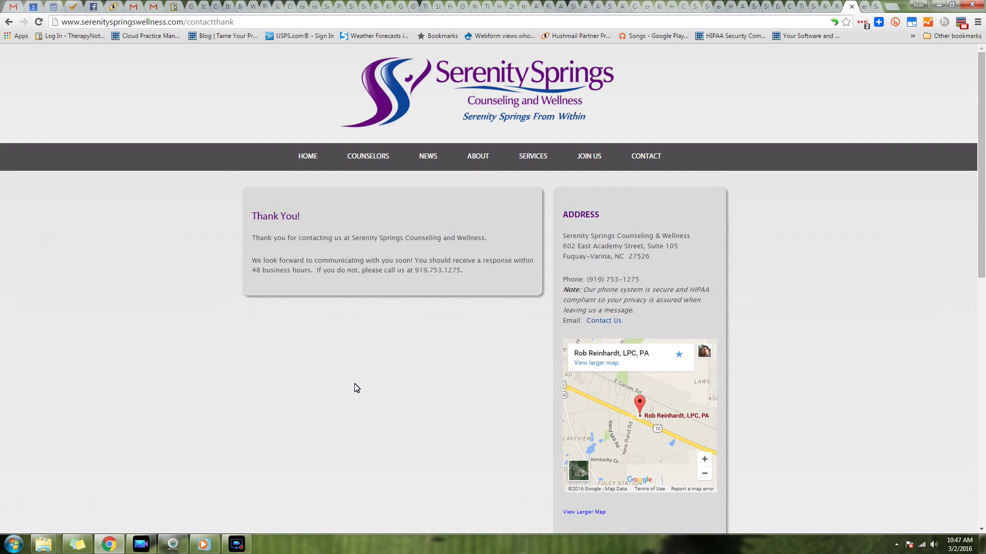
{"action": "key", "text": "ctrl+6"}
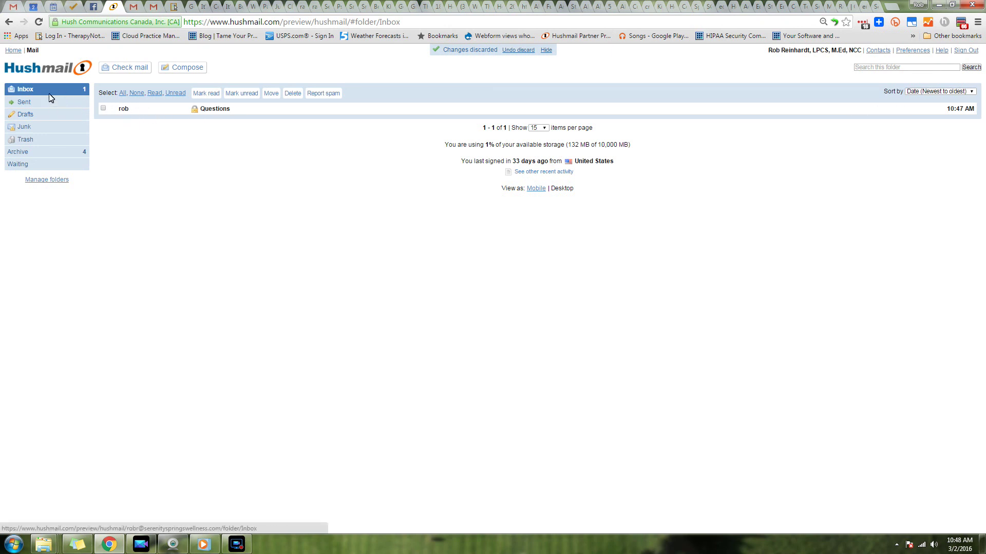
Open the Questions message, highlight the client's reply password, and start a reply
{"action": "left_click", "coordinate": [208, 111]}
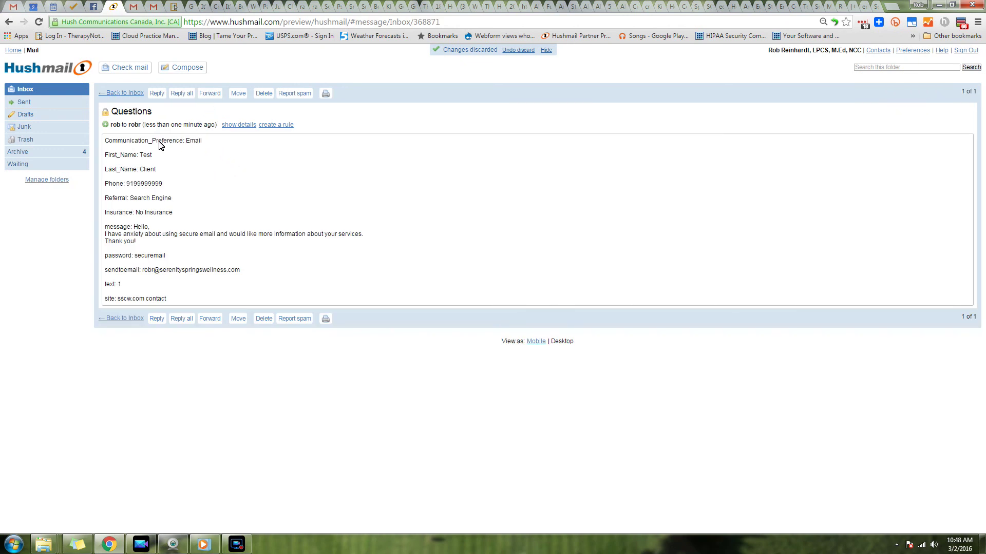
{"action": "left_click_drag", "start_coordinate": [103, 142], "coordinate": [275, 294]}
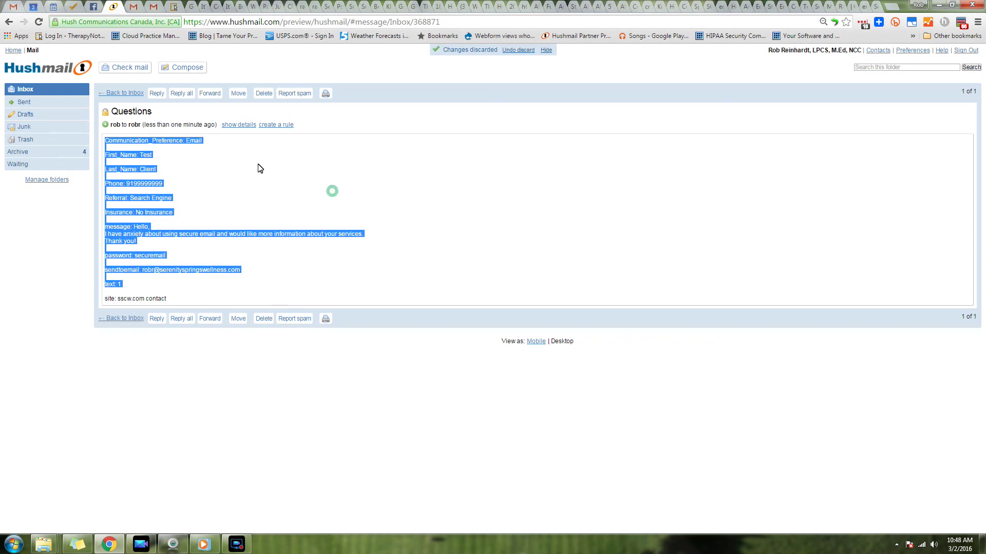
{"action": "left_click", "coordinate": [190, 157]}
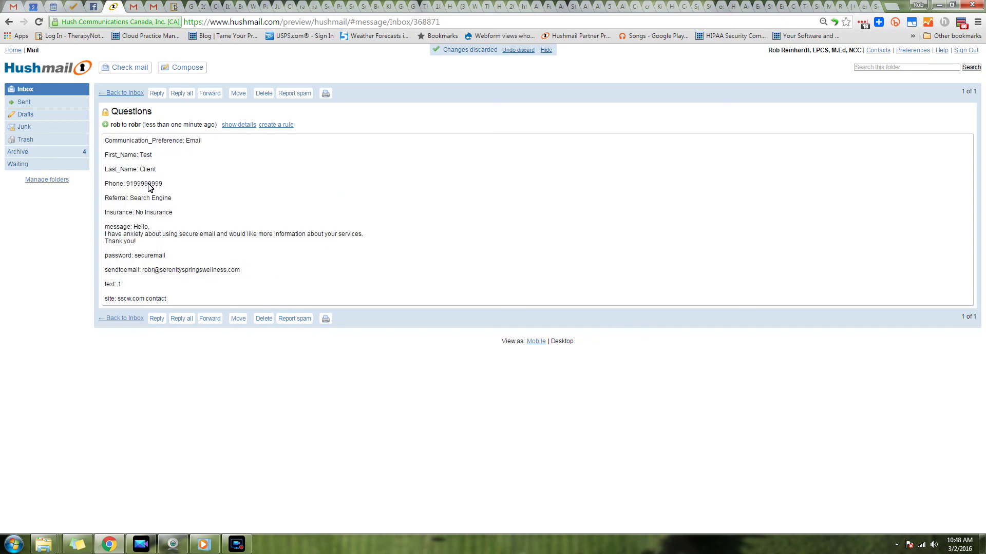
{"action": "double_click", "coordinate": [190, 141]}
{"action": "left_click", "coordinate": [252, 191]}
{"action": "left_click_drag", "start_coordinate": [134, 258], "coordinate": [166, 258]}
{"action": "key", "text": "ctrl+c"}
{"action": "left_click", "coordinate": [156, 94]}
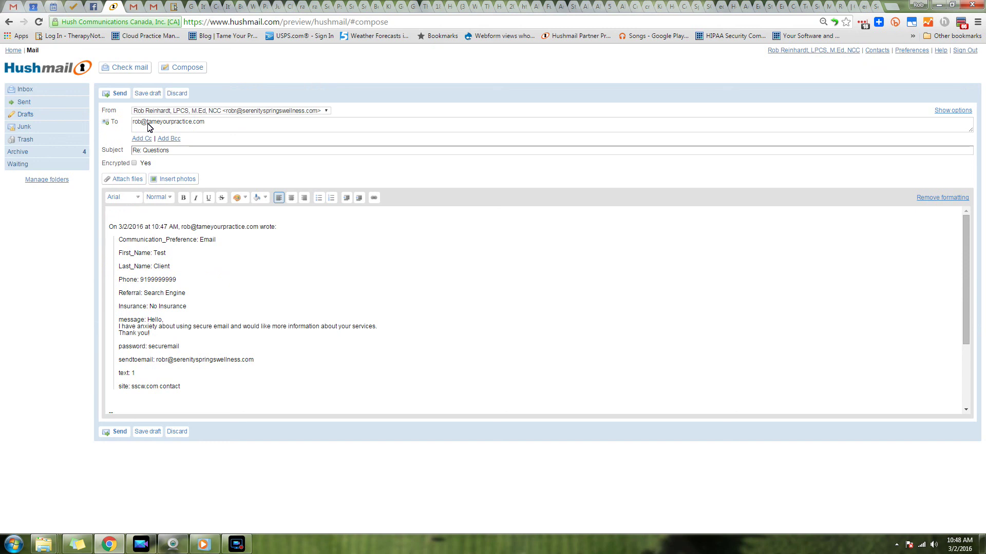
Write 'Hi Test Client,' and 'Good to hear from you.' on separate lines, deleting the quoted message
{"action": "left_click", "coordinate": [144, 216]}
{"action": "type", "text": "Hi Test Client,"}
{"action": "key", "text": "Return"}
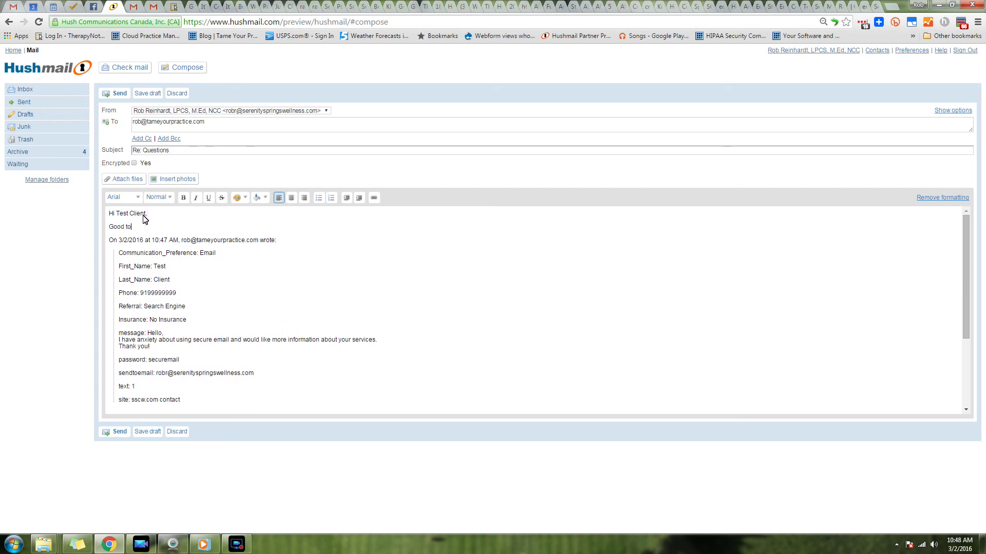
{"action": "type", "text": "Good to hear from you."}
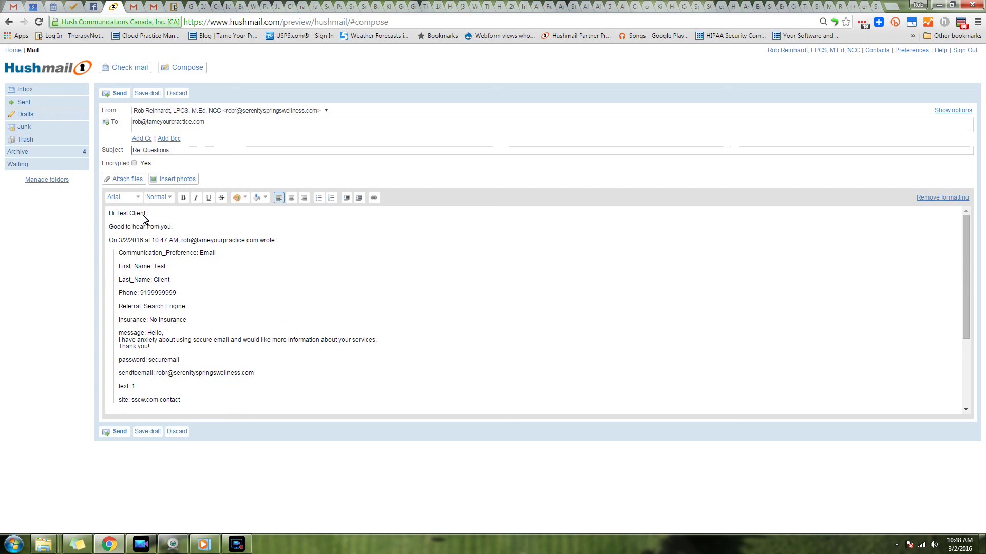
{"action": "left_click", "coordinate": [190, 404], "text": "shift"}
{"action": "key", "text": "BackSpace"}
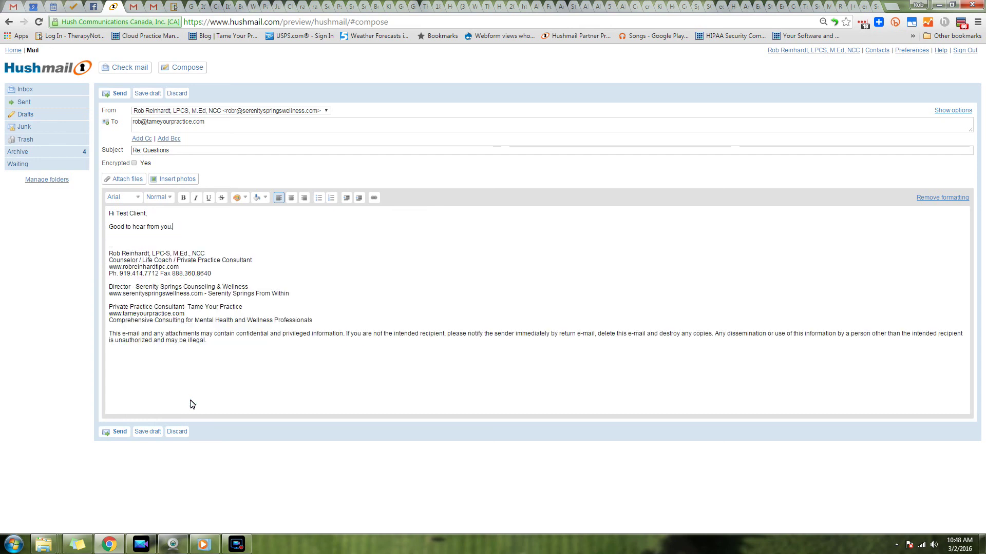
Encrypt the reply with question 'What password did you enter at Serenity Springs', paste the password as answer, and send
{"action": "left_click", "coordinate": [134, 164]}
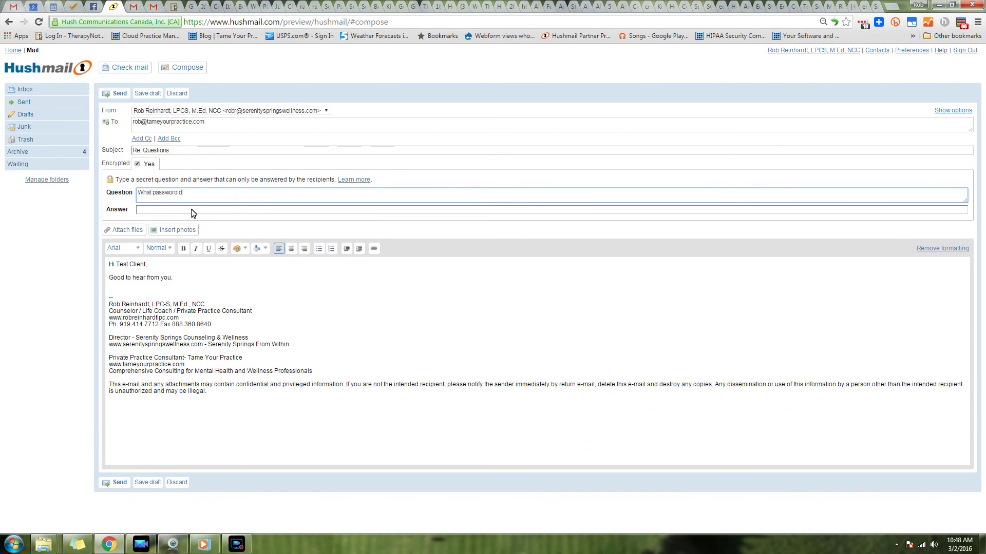
{"action": "type", "text": "What password did you enter at Serenity Springs?"}
{"action": "left_click", "coordinate": [192, 210]}
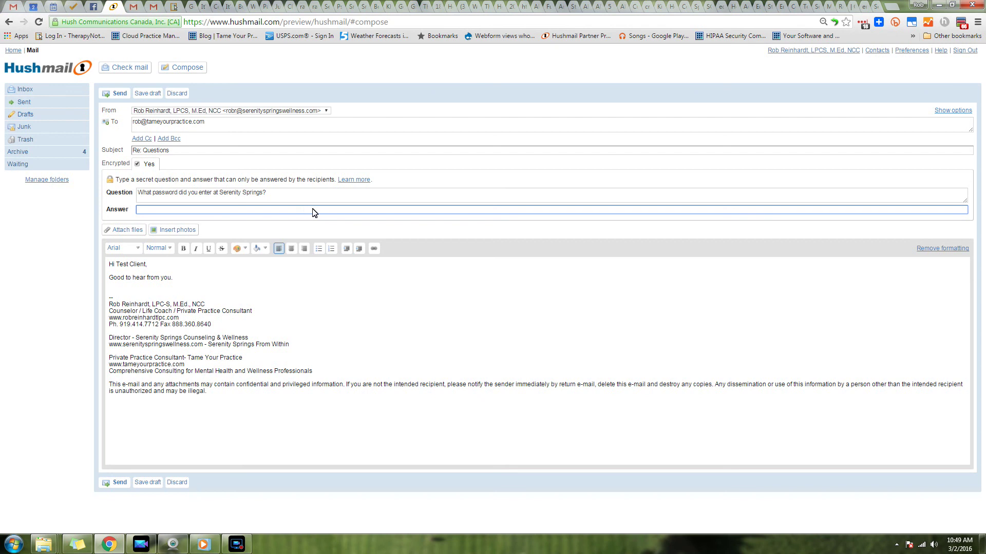
{"action": "key", "text": "ctrl+v"}
{"action": "left_click", "coordinate": [160, 130]}
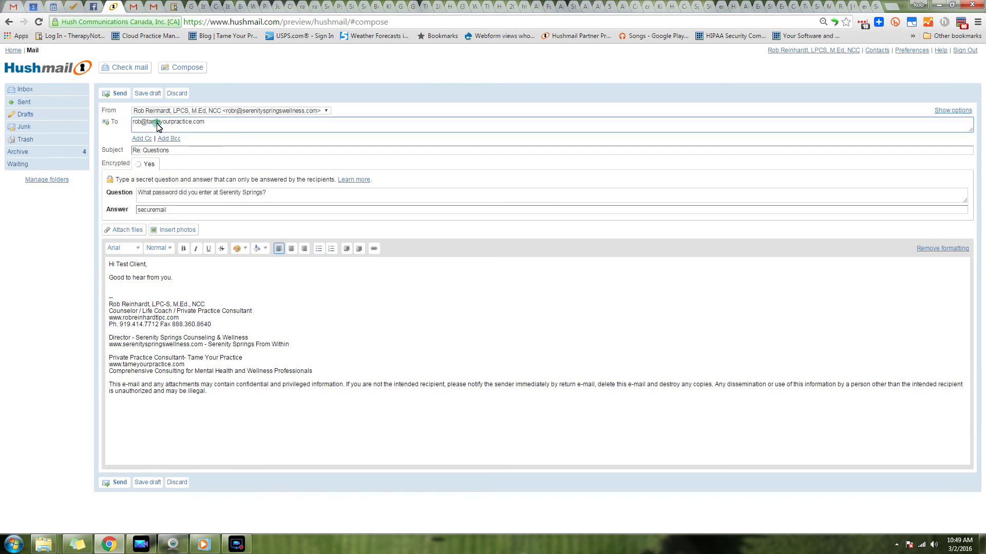
{"action": "left_click", "coordinate": [116, 94]}
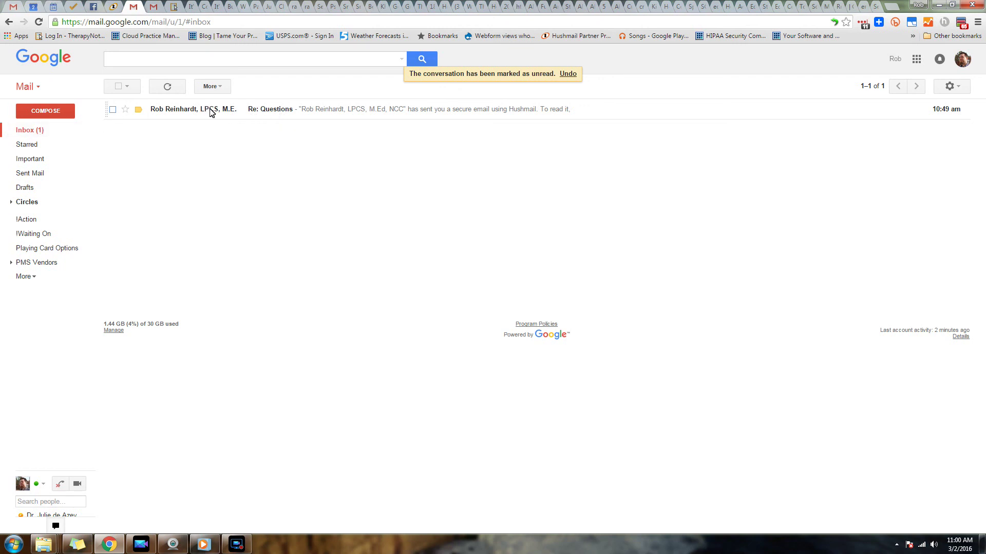
Open the Re: Questions notification email in Gmail and scroll through it
{"action": "left_click", "coordinate": [276, 111]}
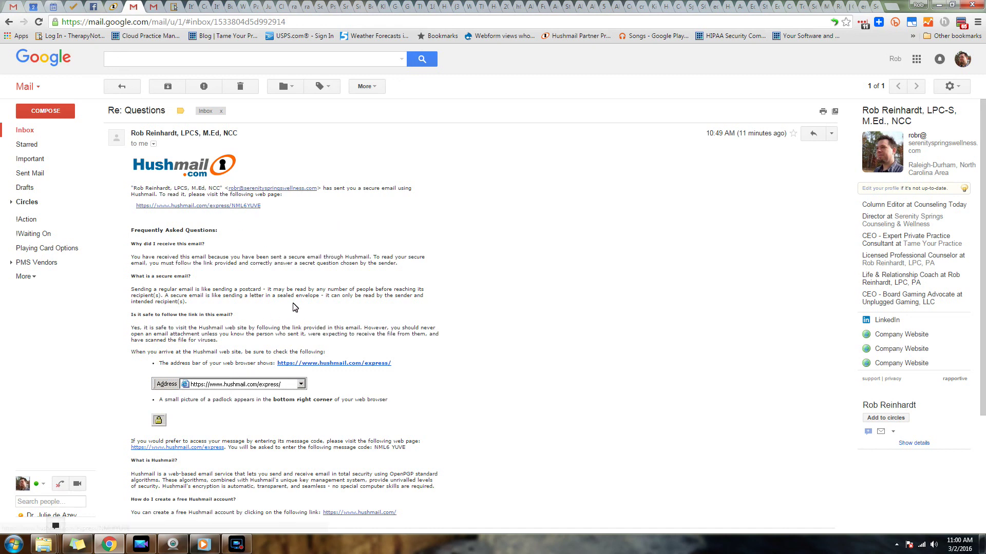
{"action": "scroll", "coordinate": [295, 307], "scroll_direction": "down", "scroll_amount": 1}
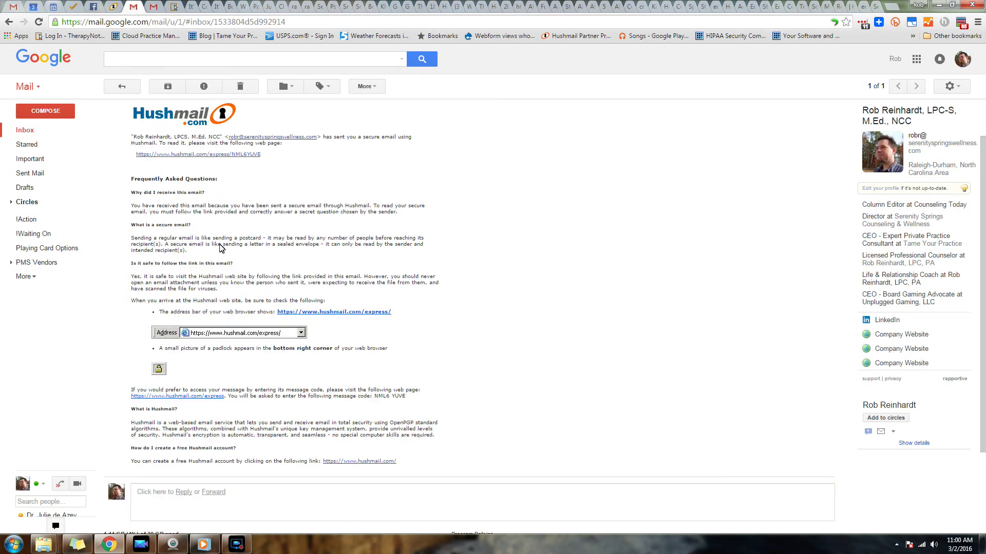
{"action": "scroll", "coordinate": [324, 223], "scroll_direction": "up", "scroll_amount": 1}
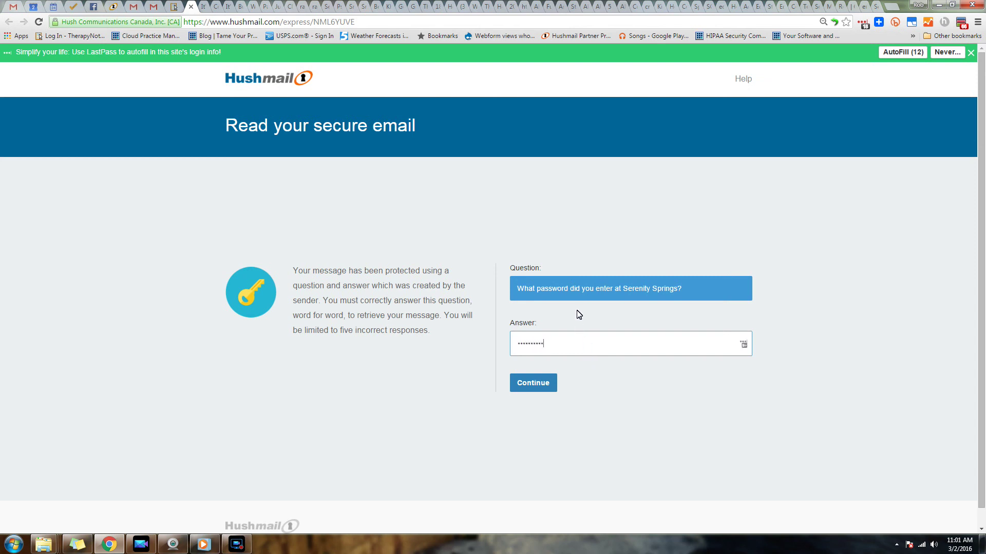
Submit the secret answer to unlock the reply, then scroll through the decrypted message
{"action": "left_click", "coordinate": [535, 384]}
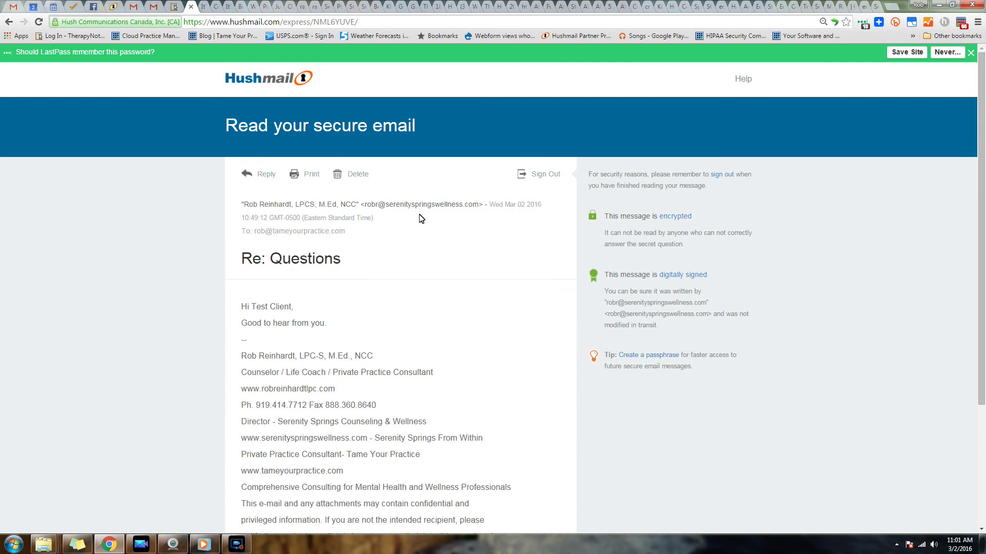
{"action": "scroll", "coordinate": [420, 218], "scroll_direction": "down", "scroll_amount": 1}
{"action": "scroll", "coordinate": [420, 218], "scroll_direction": "down", "scroll_amount": 1}
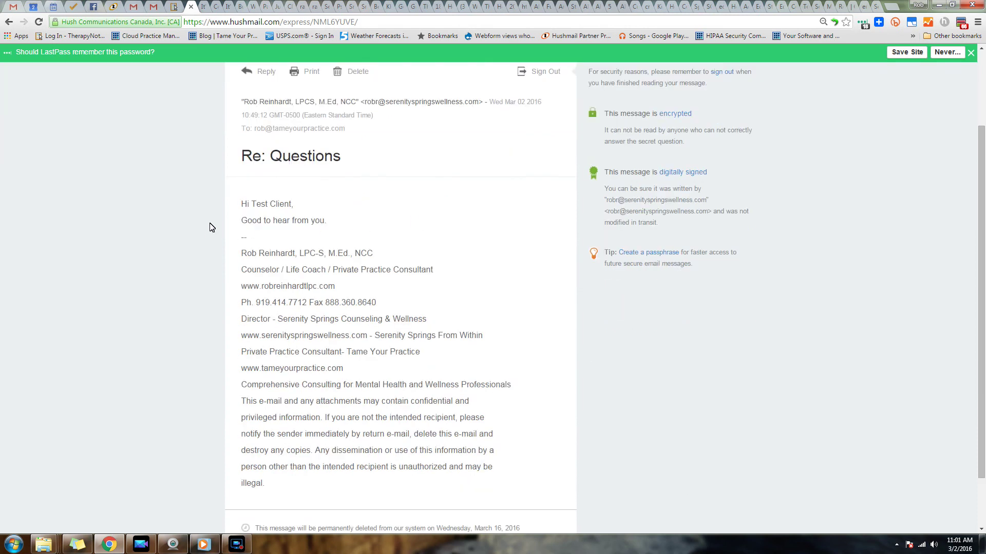
{"action": "scroll", "coordinate": [238, 207], "scroll_direction": "down", "scroll_amount": 1}
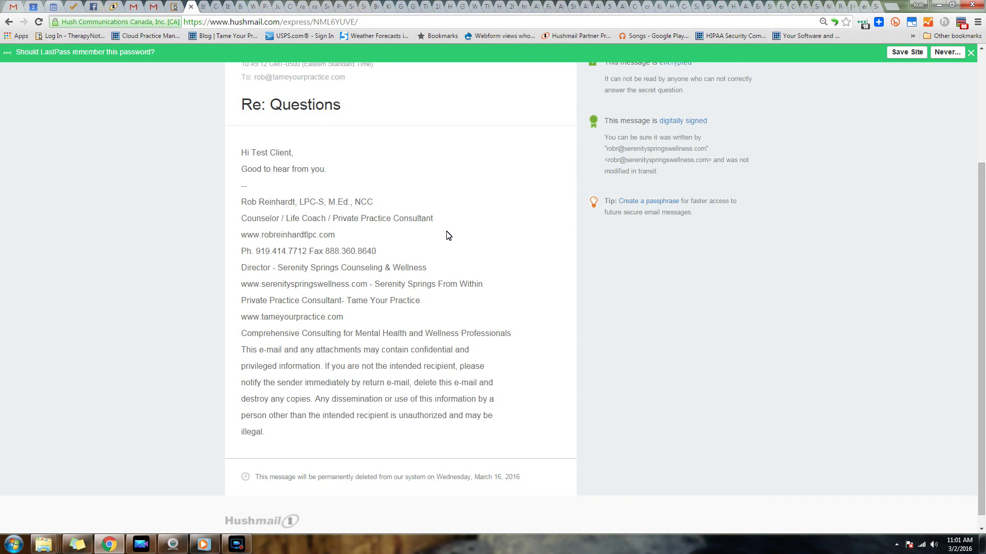
{"action": "scroll", "coordinate": [455, 240], "scroll_direction": "down", "scroll_amount": 1}
{"action": "scroll", "coordinate": [463, 244], "scroll_direction": "up", "scroll_amount": 3}
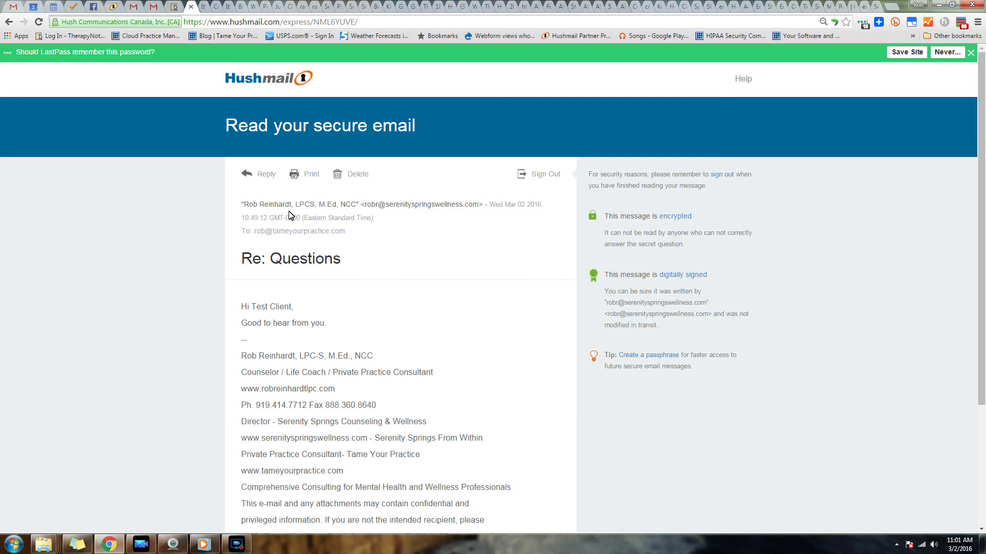
Reply to the secure message with the line 'Thank you gor getting back to me.'
{"action": "left_click", "coordinate": [264, 179]}
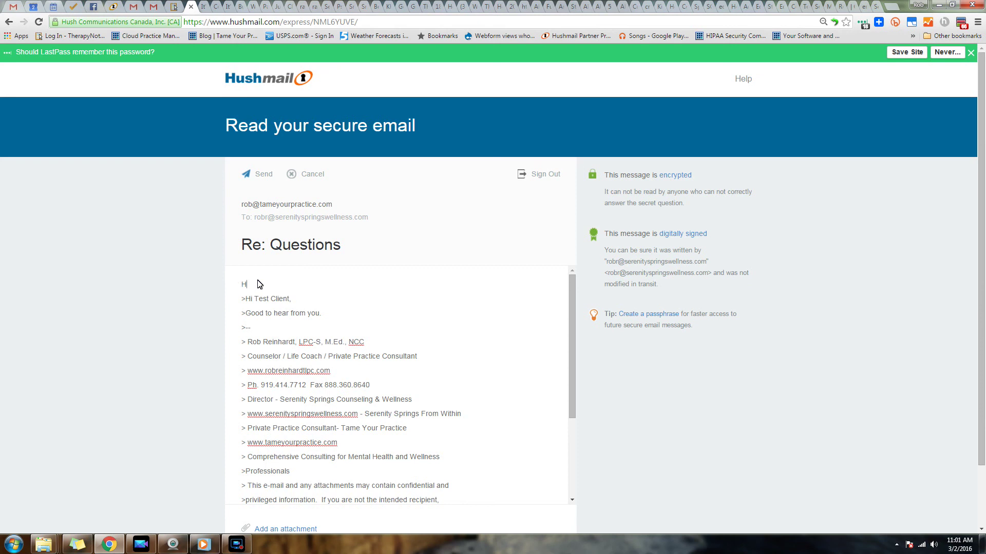
{"action": "key", "text": "Return"}
{"action": "type", "text": "Thank "}
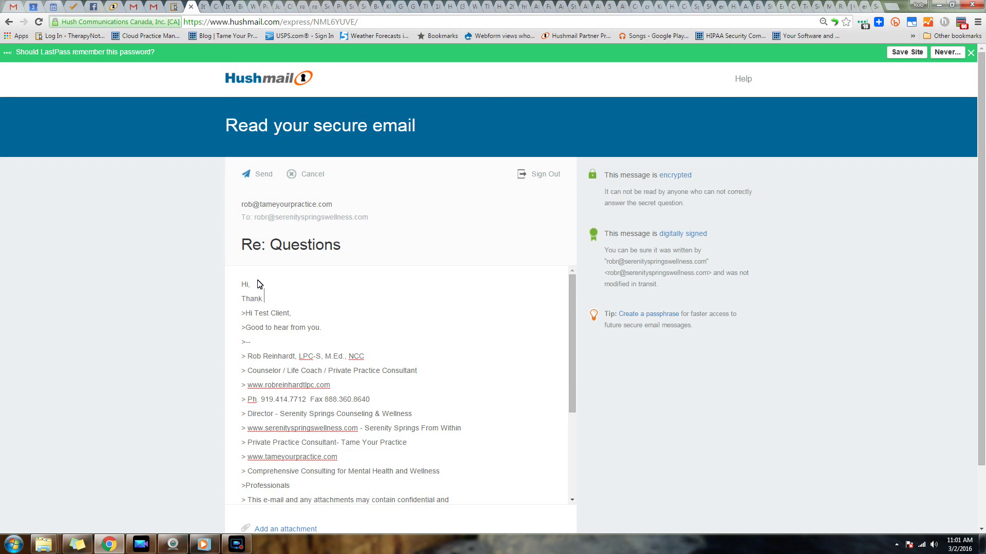
{"action": "type", "text": "you g"}
{"action": "type", "text": "or getting back to me."}
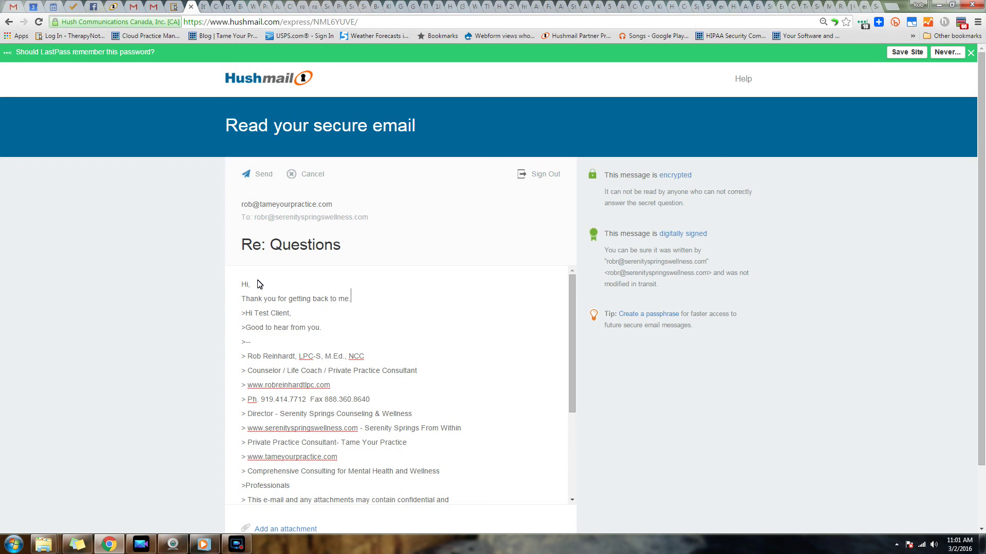